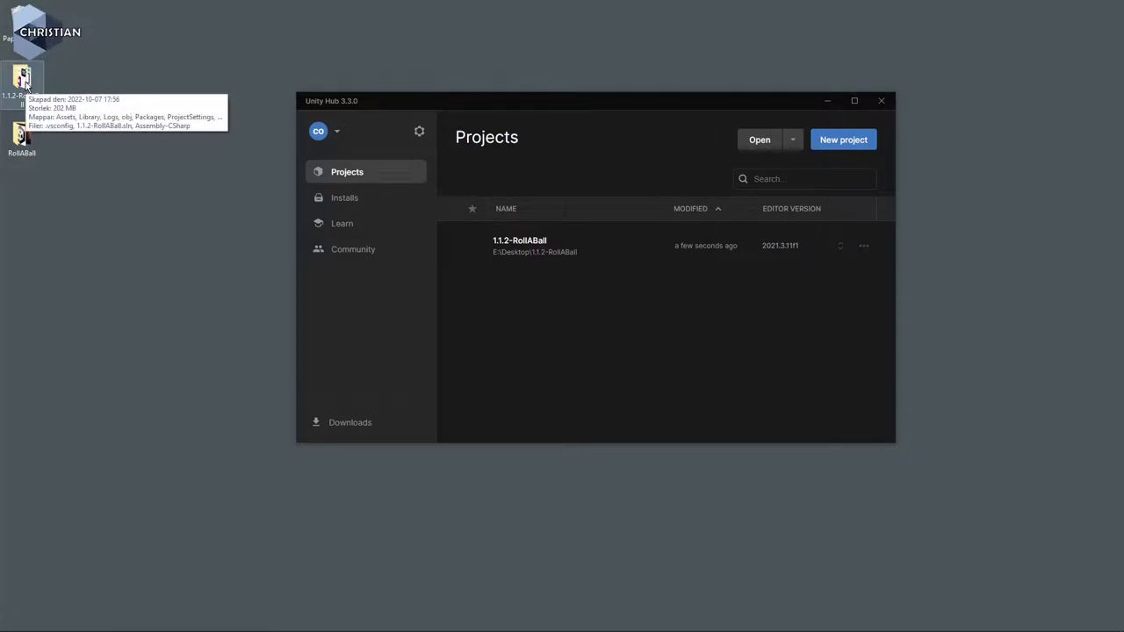
# Compress the 1.1.2-RollABall project folder on the desktop into 1.1.2-RollABall.zip with 7-Zip
pyautogui.rightClick(19, 83)
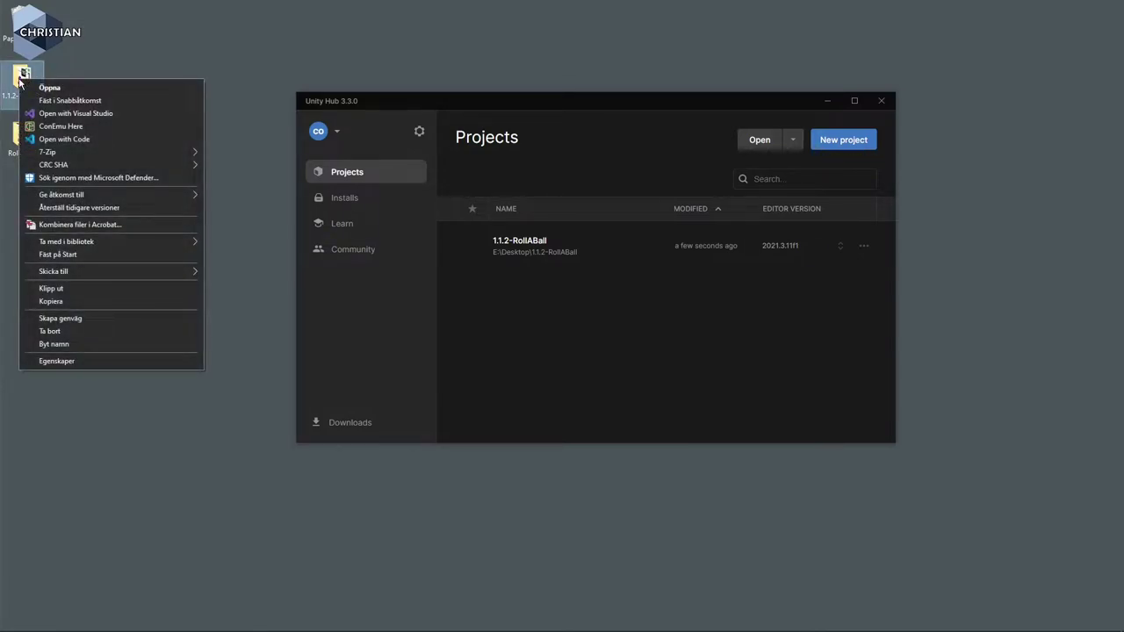
pyautogui.moveTo(89, 152)
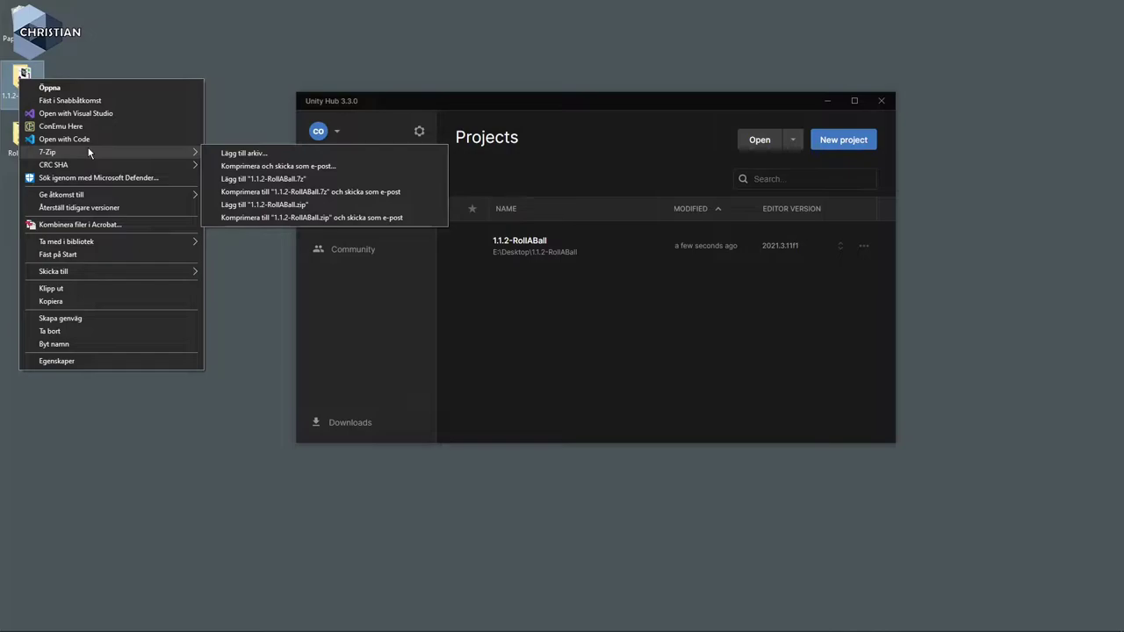
pyautogui.click(291, 207)
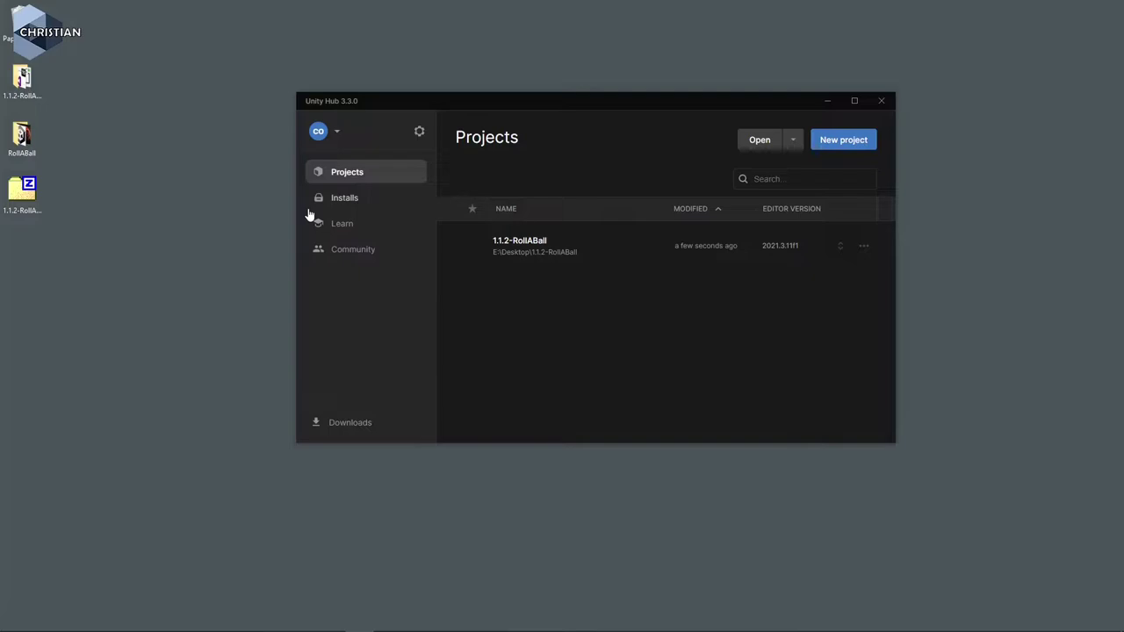
# Check the file size of the 1.1.2-RollABall zip archive in its properties, leaving the settings unsaved
pyautogui.click(29, 193)
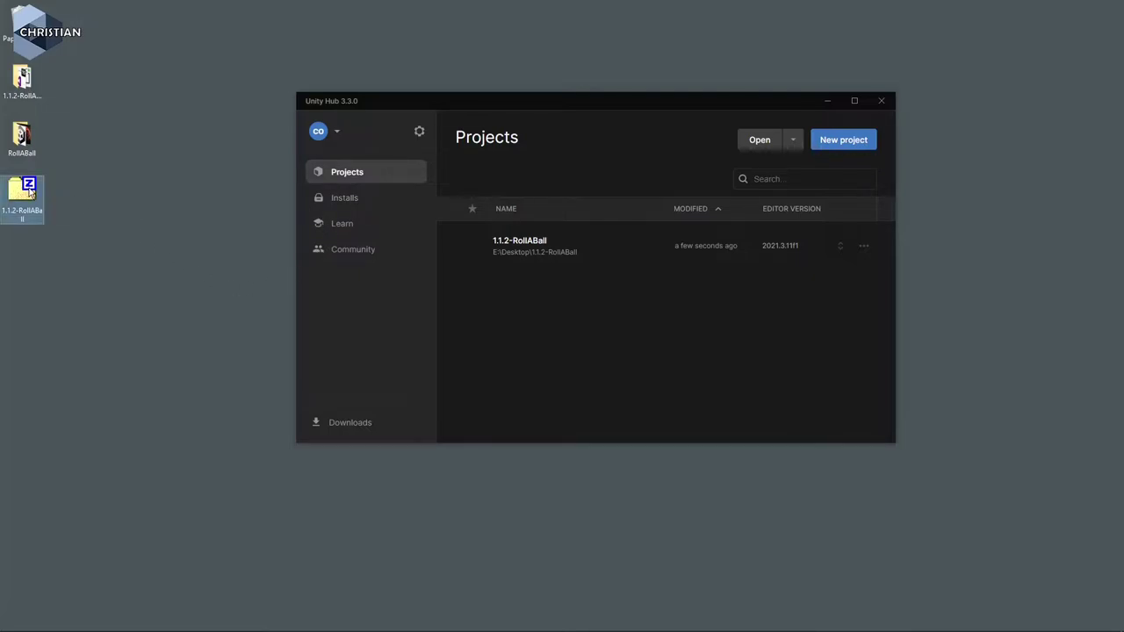
pyautogui.rightClick(29, 193)
pyautogui.click(90, 408)
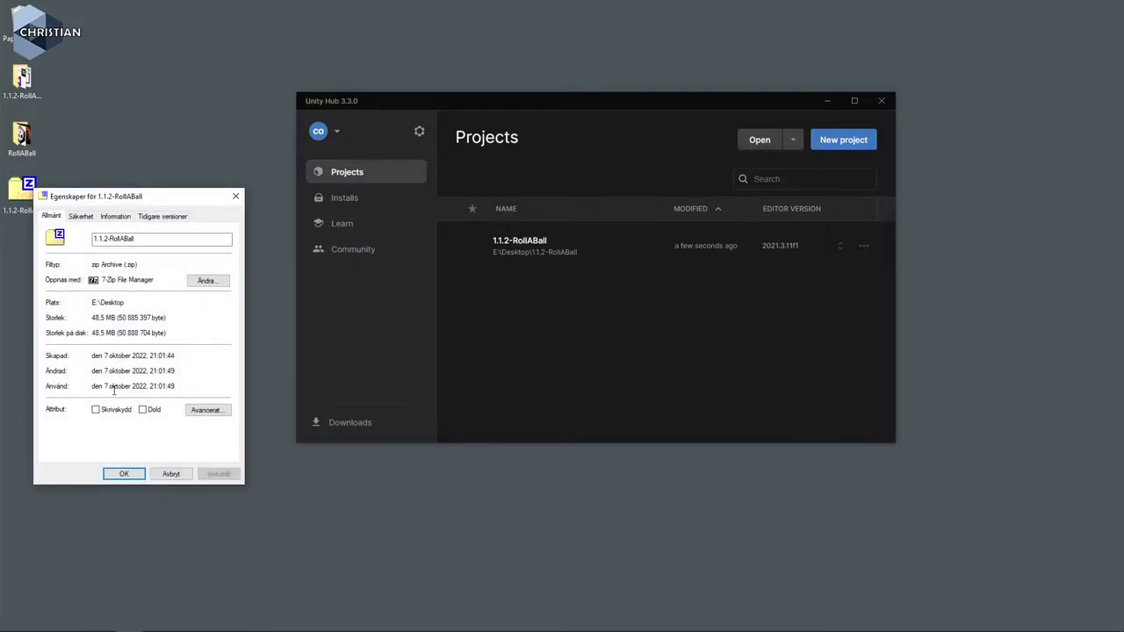
pyautogui.click(99, 409)
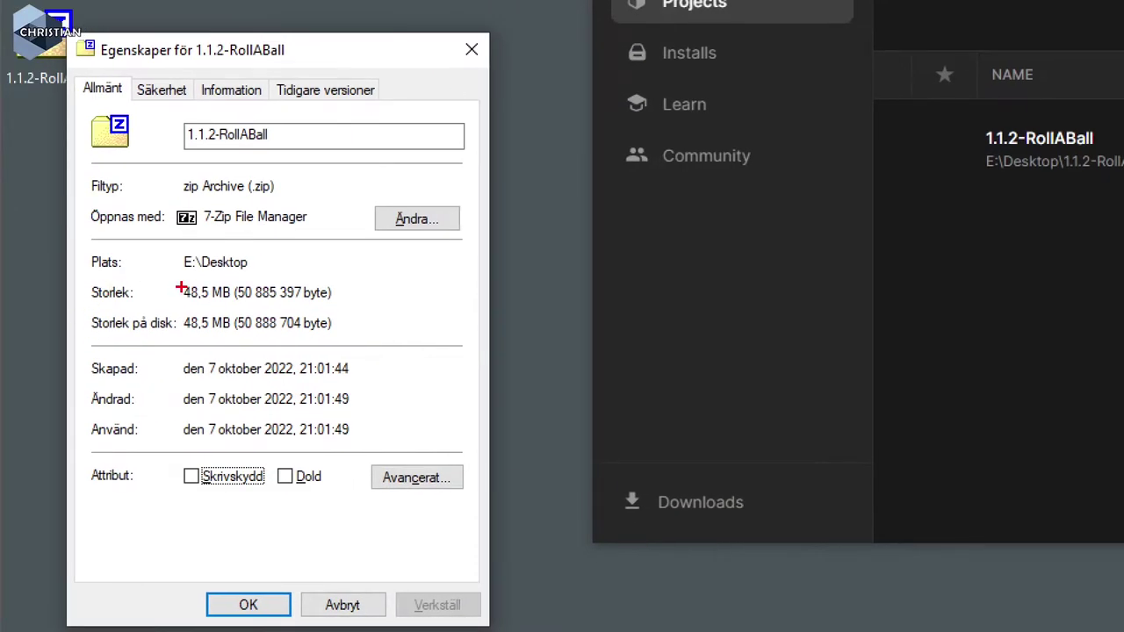
pyautogui.moveTo(177, 299); pyautogui.dragTo(219, 304)
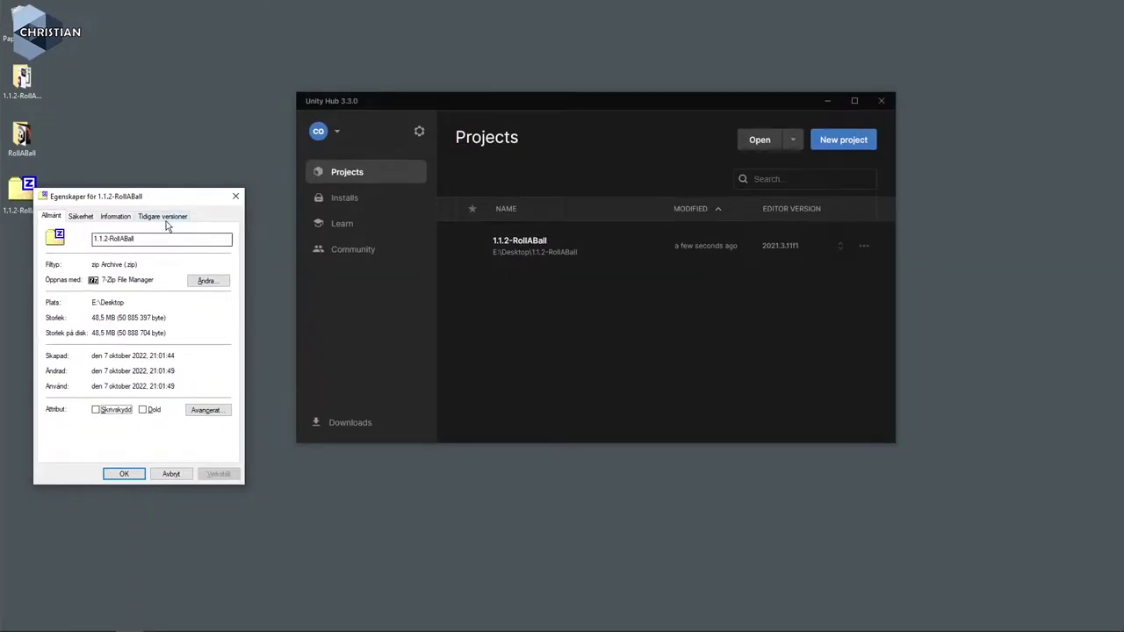
pyautogui.click(170, 473)
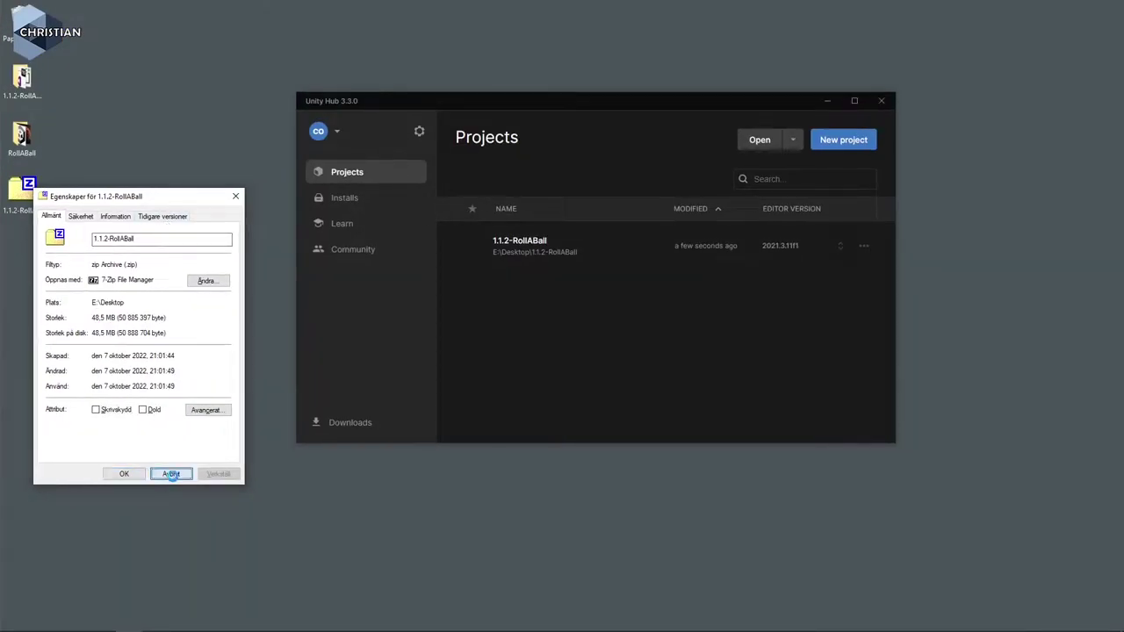
# Delete the Library folder from inside the 1.1.2-RollABall project folder and close the folder window
pyautogui.doubleClick(24, 81)
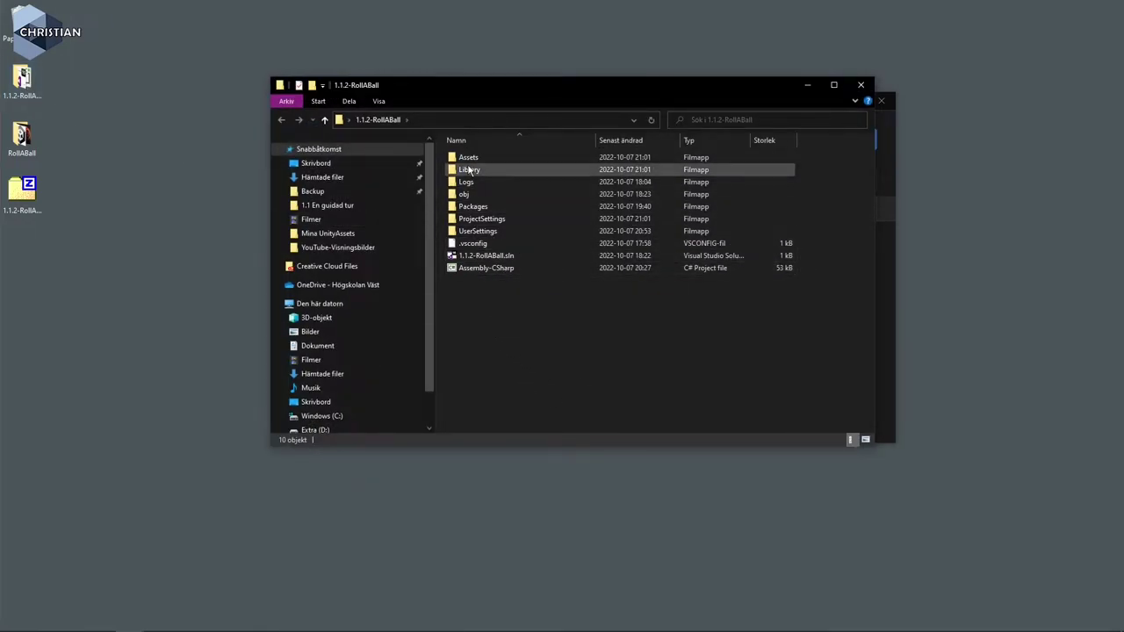
pyautogui.moveTo(469, 170)
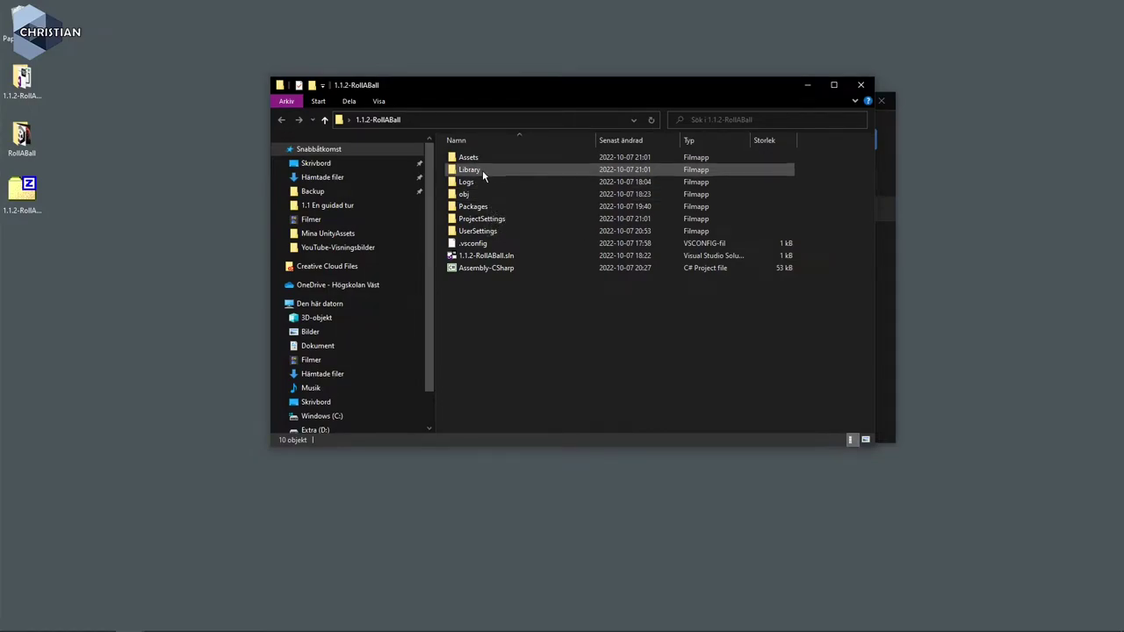
pyautogui.click(482, 170)
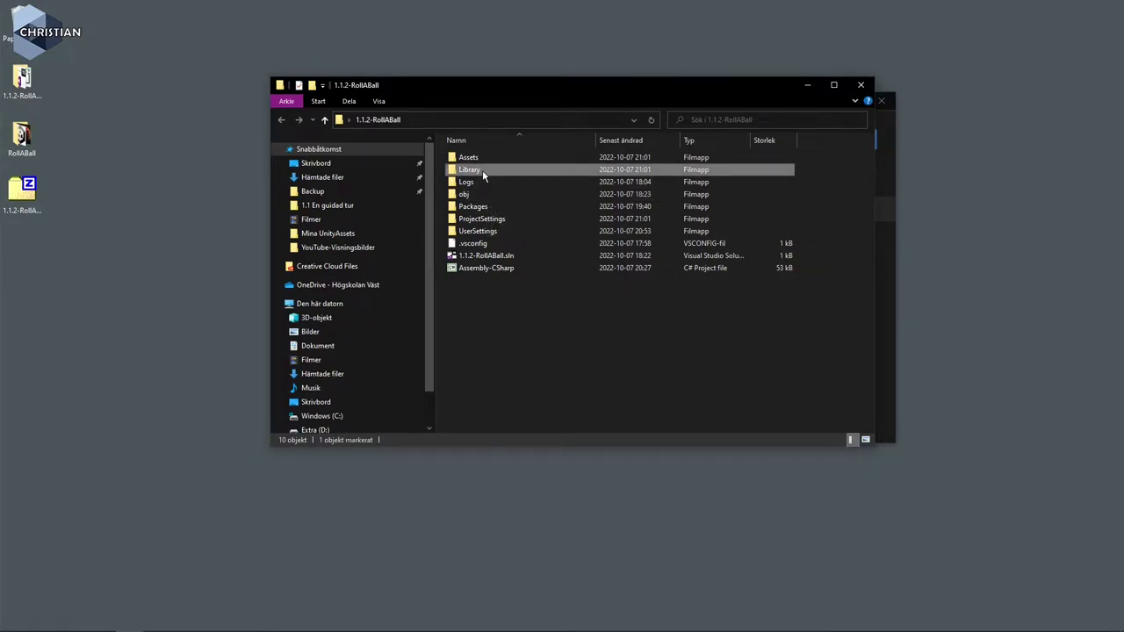
pyautogui.rightClick(461, 170)
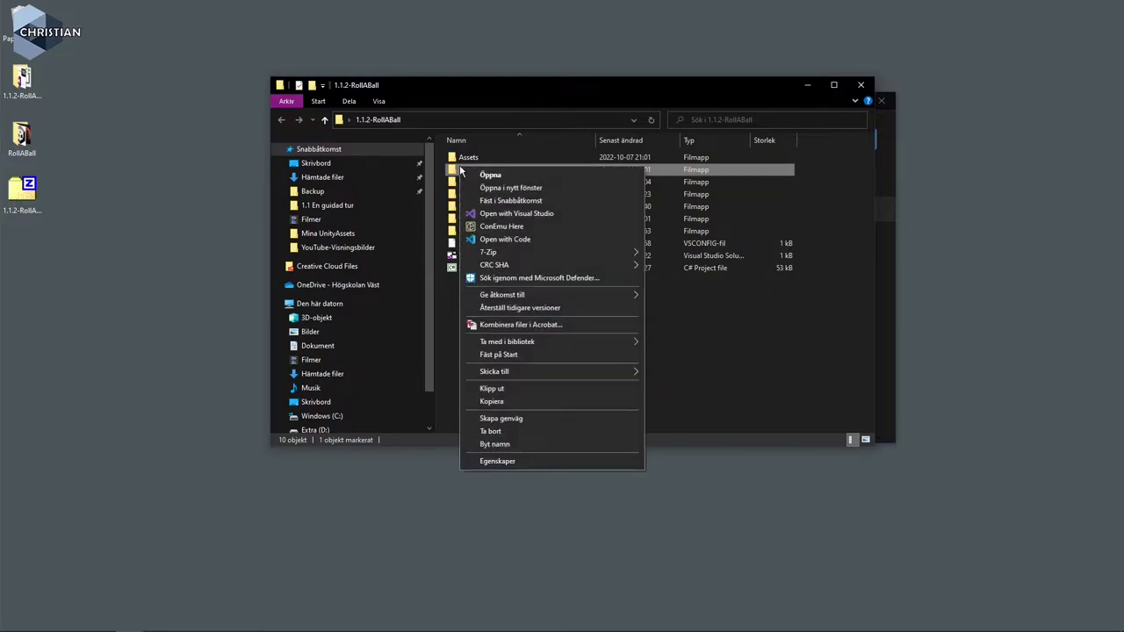
pyautogui.click(524, 430)
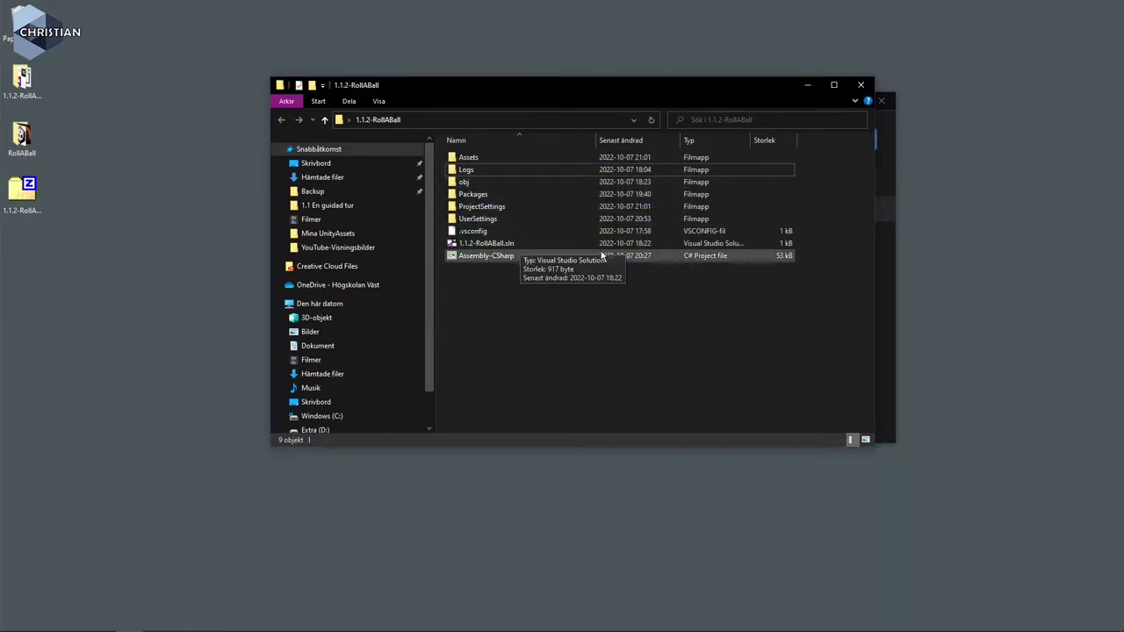
pyautogui.click(859, 86)
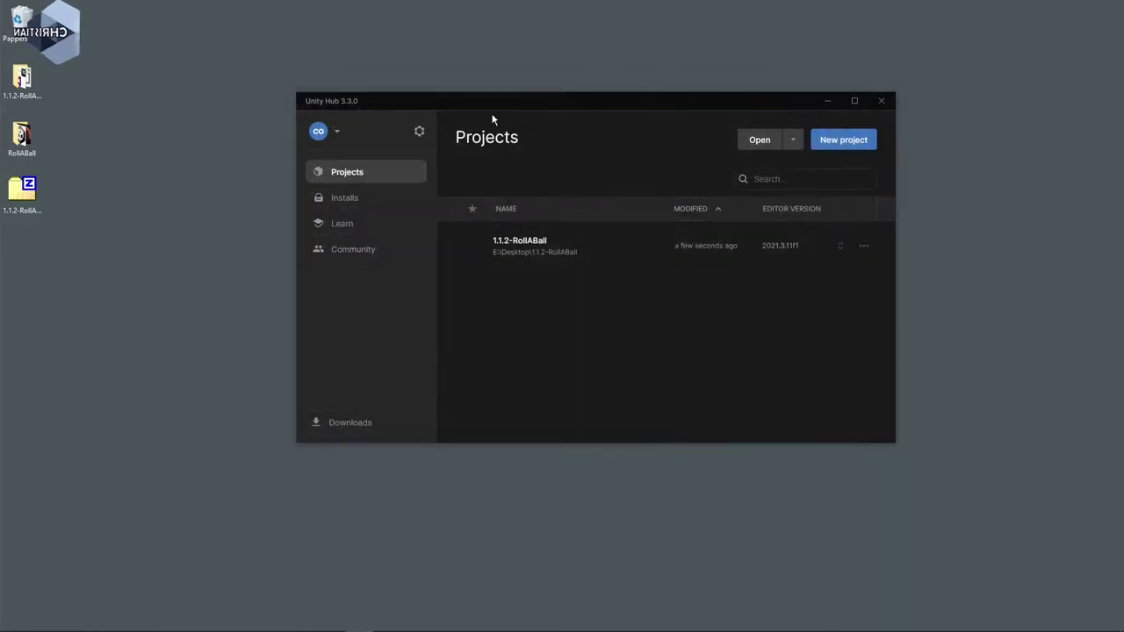
# Rename the zip archive on the desktop to "1.1.2-RollABall - FÖRE"
pyautogui.click(22, 193)
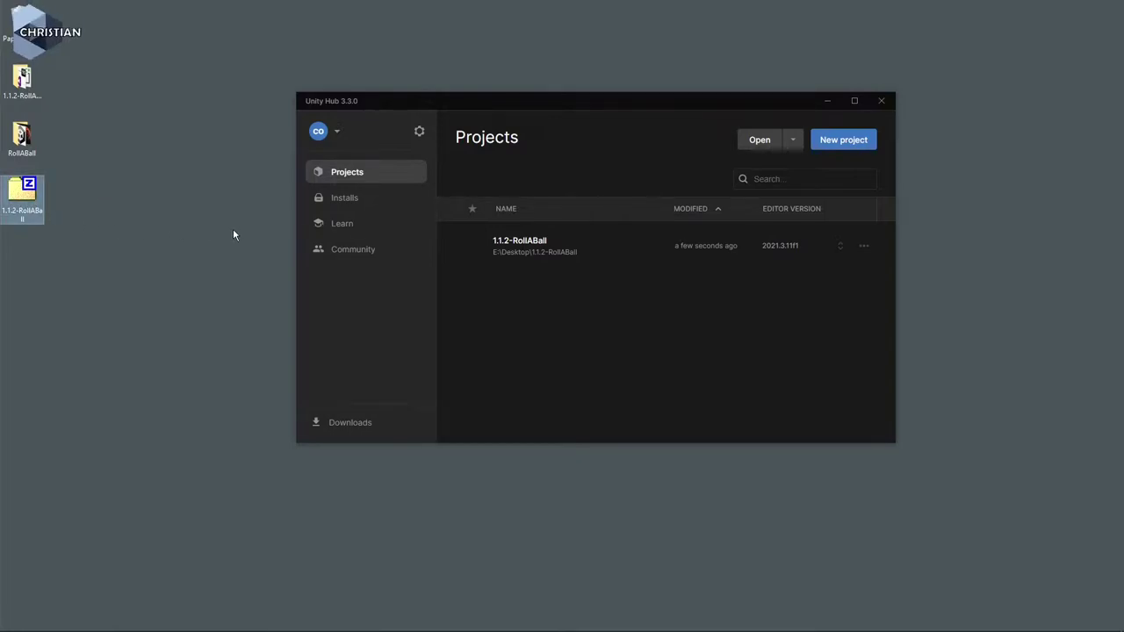
pyautogui.press('F2')
pyautogui.write('- ')
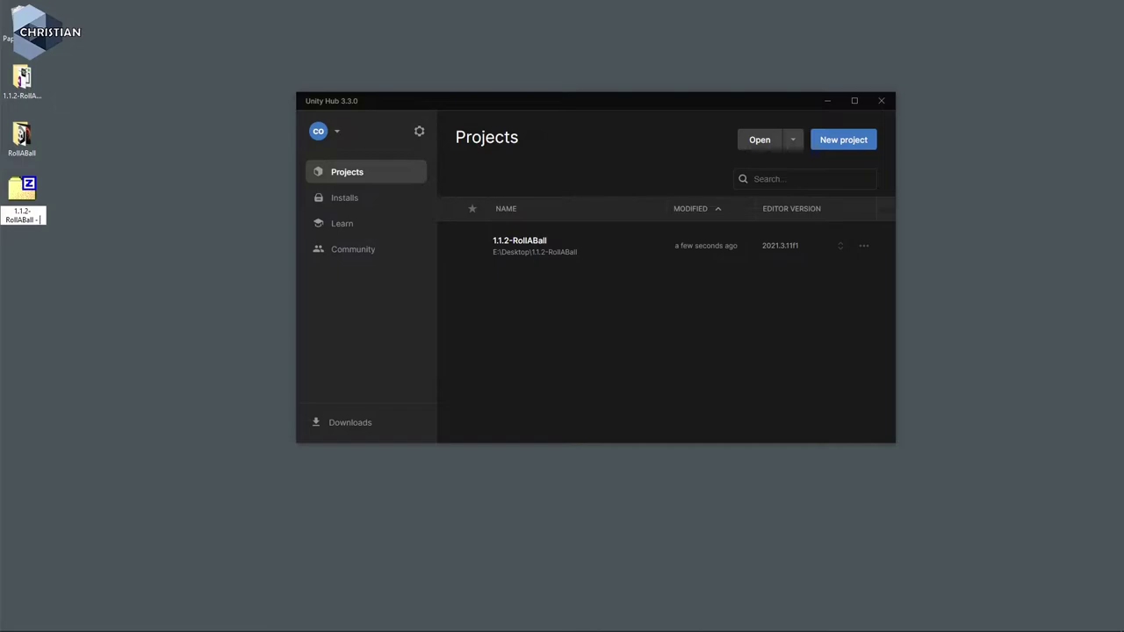
pyautogui.write('FORE')
pyautogui.press('Return')
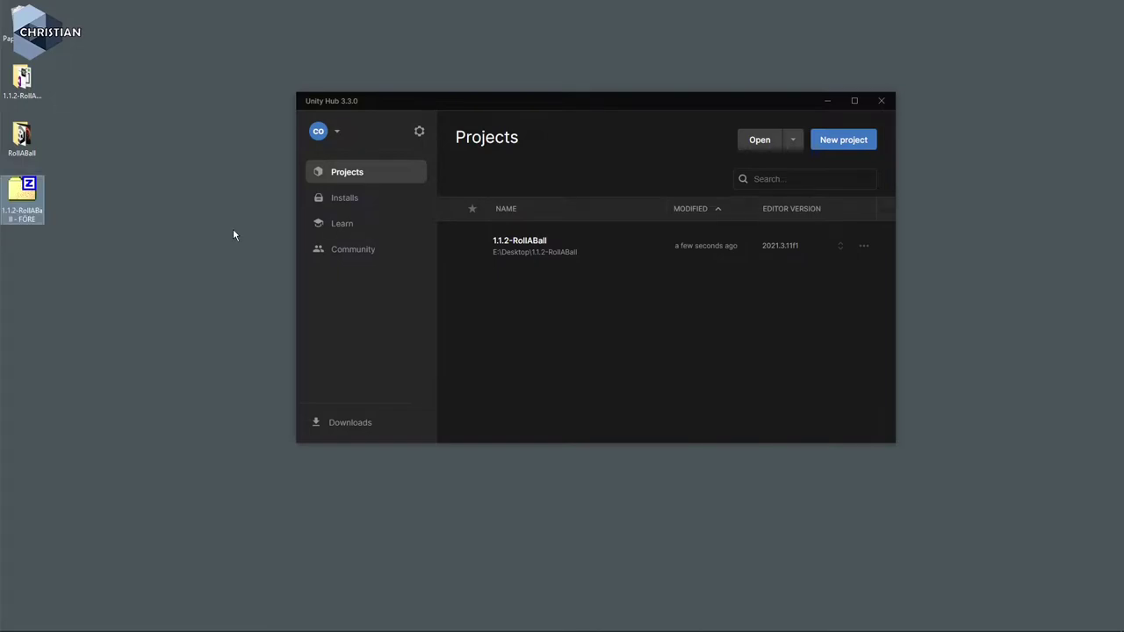
pyautogui.click(220, 227)
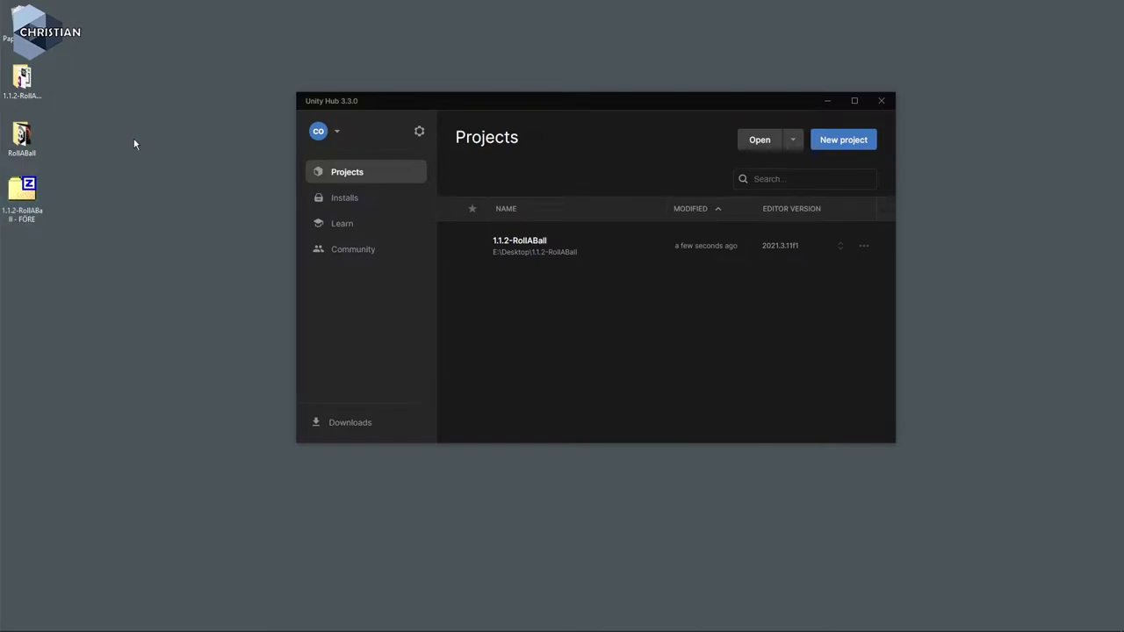
# Compress the 1.1.2-RollABall project folder, now without Library, into 1.1.2-RollABall.7z with 7-Zip
pyautogui.click(21, 82)
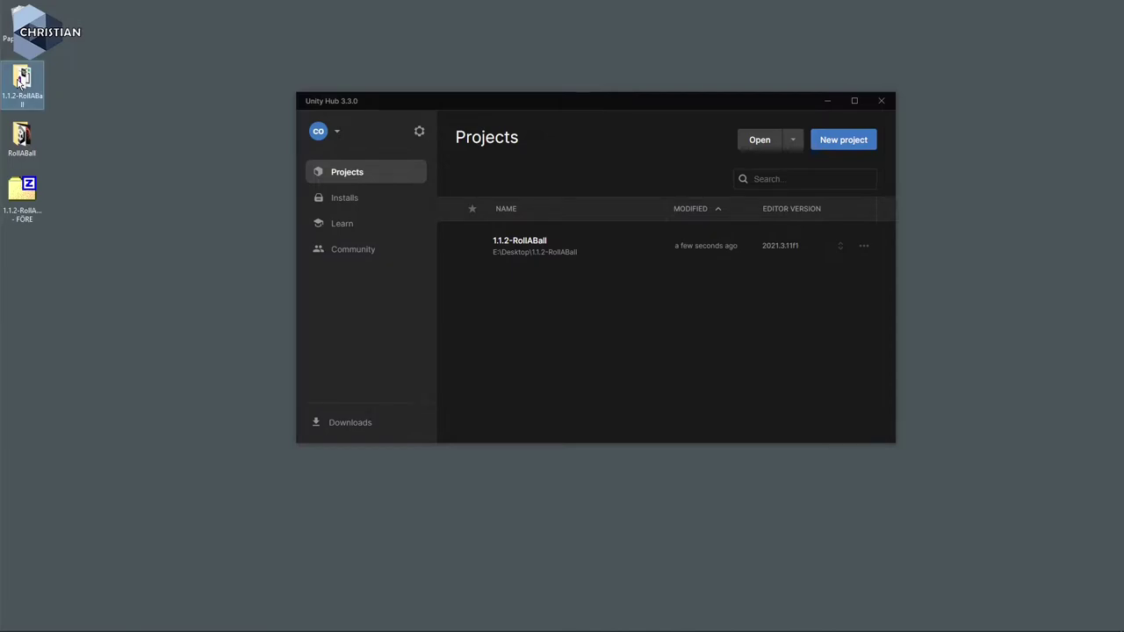
pyautogui.doubleClick(21, 81)
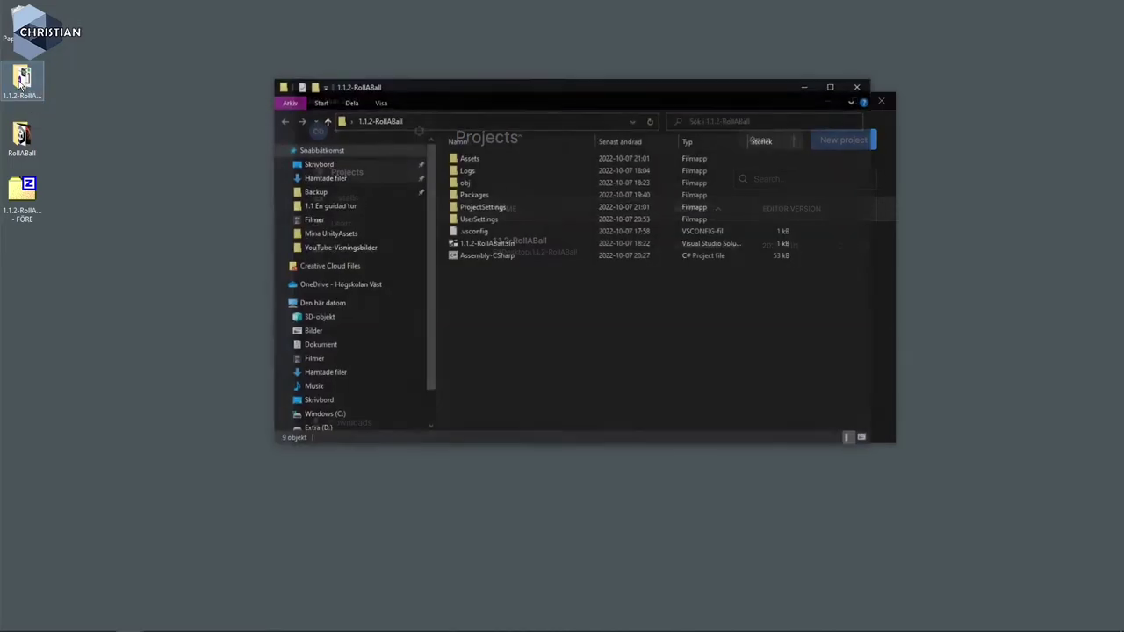
pyautogui.click(857, 86)
pyautogui.rightClick(22, 83)
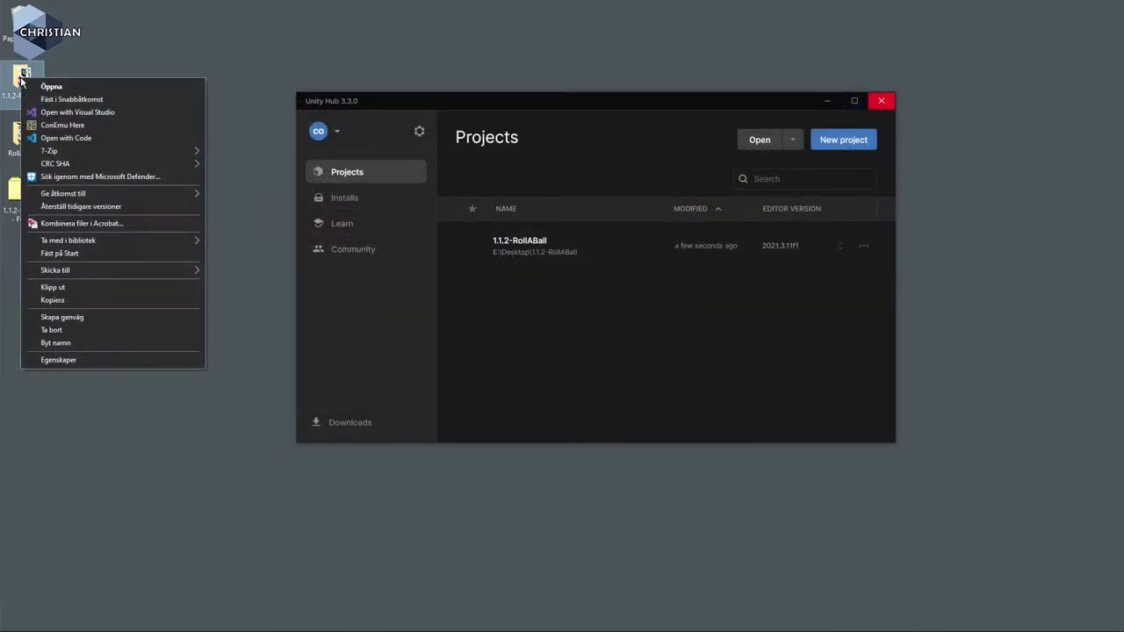
pyautogui.moveTo(100, 150)
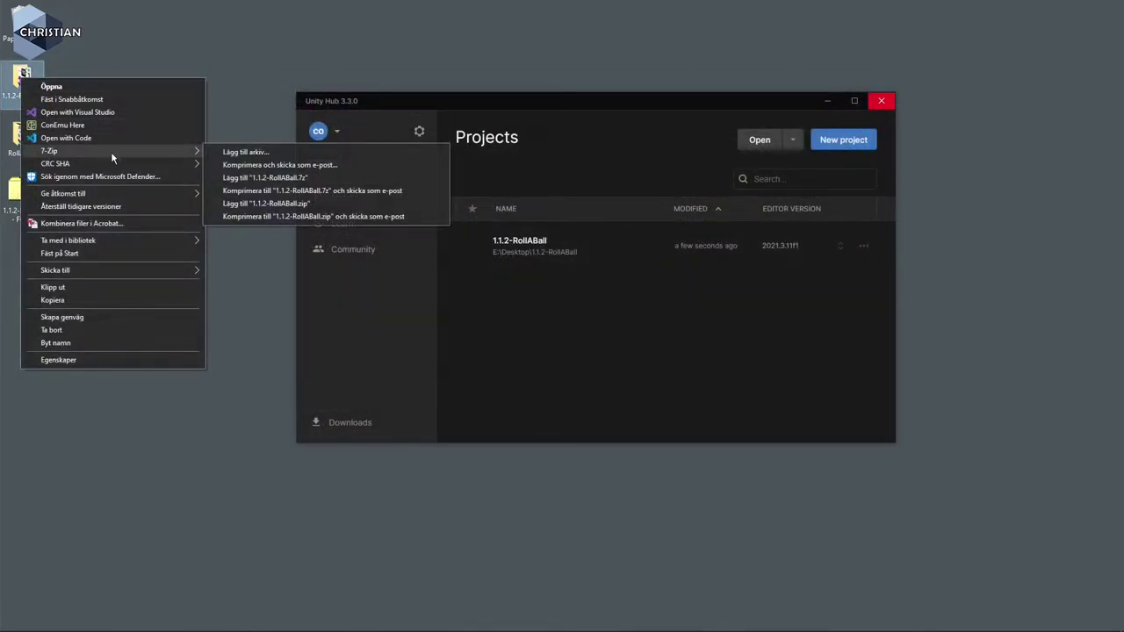
pyautogui.click(349, 176)
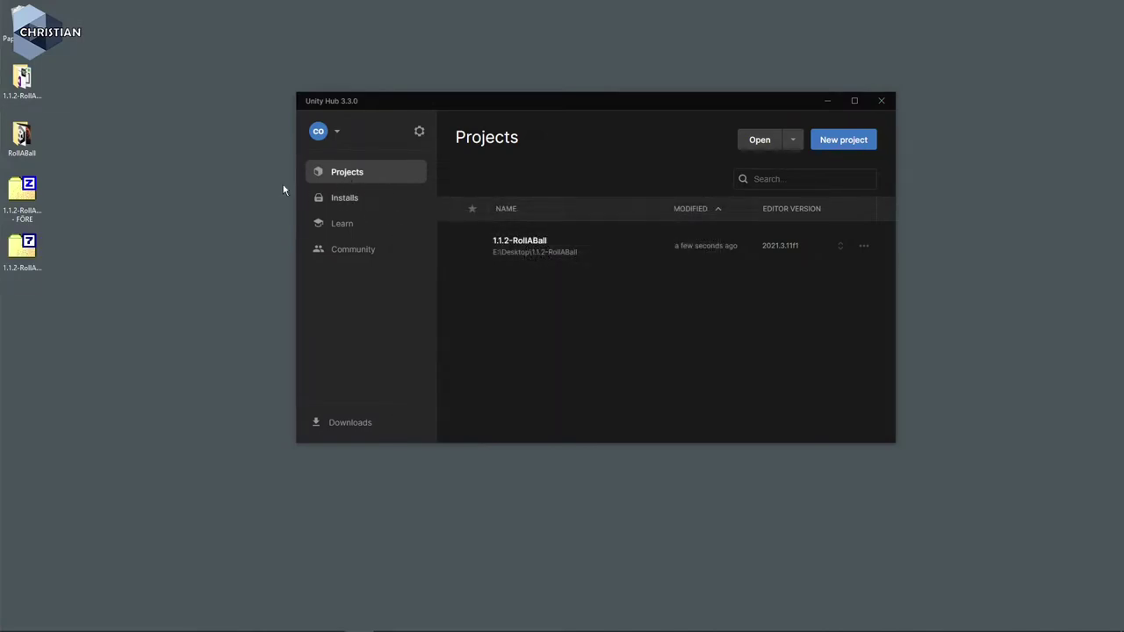
# Check the file size of the 1.1.2-RollABall 7z archive in its properties and close them
pyautogui.click(38, 254)
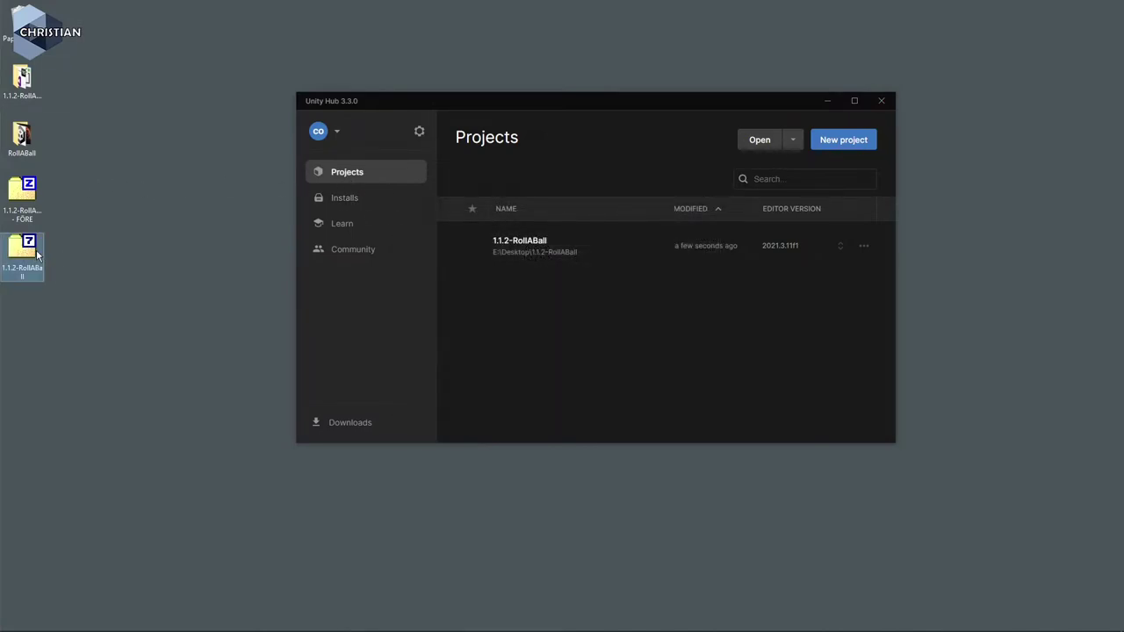
pyautogui.rightClick(38, 255)
pyautogui.click(87, 482)
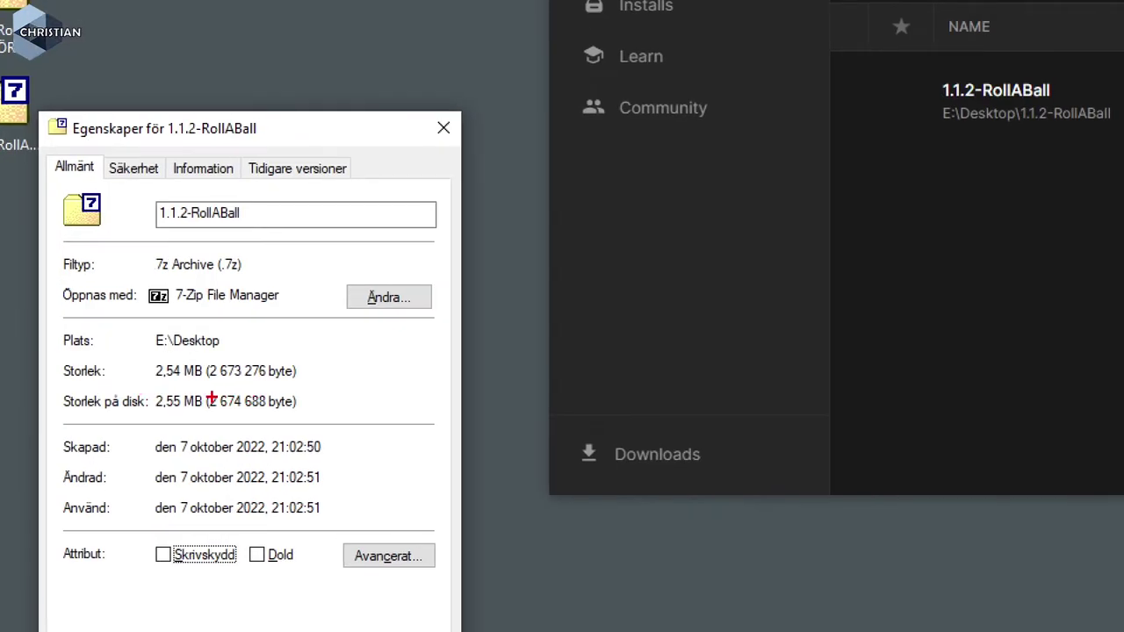
pyautogui.moveTo(151, 381); pyautogui.dragTo(193, 384)
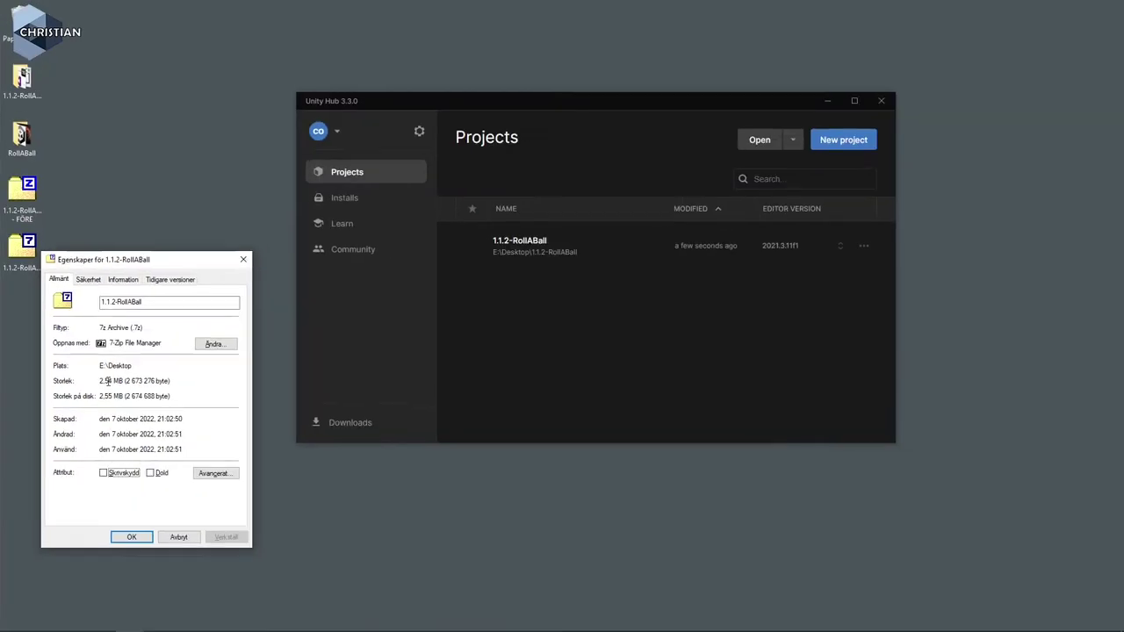
pyautogui.click(191, 541)
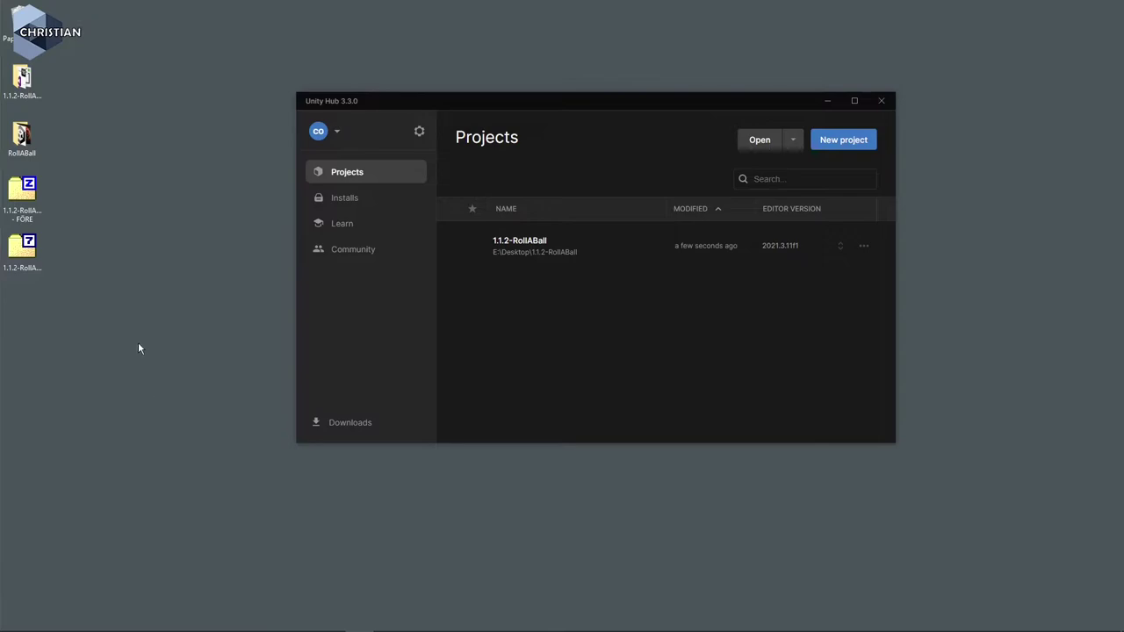
# Inspect the remaining contents of the 1.1.2-RollABall project folder and close its window
pyautogui.doubleClick(22, 79)
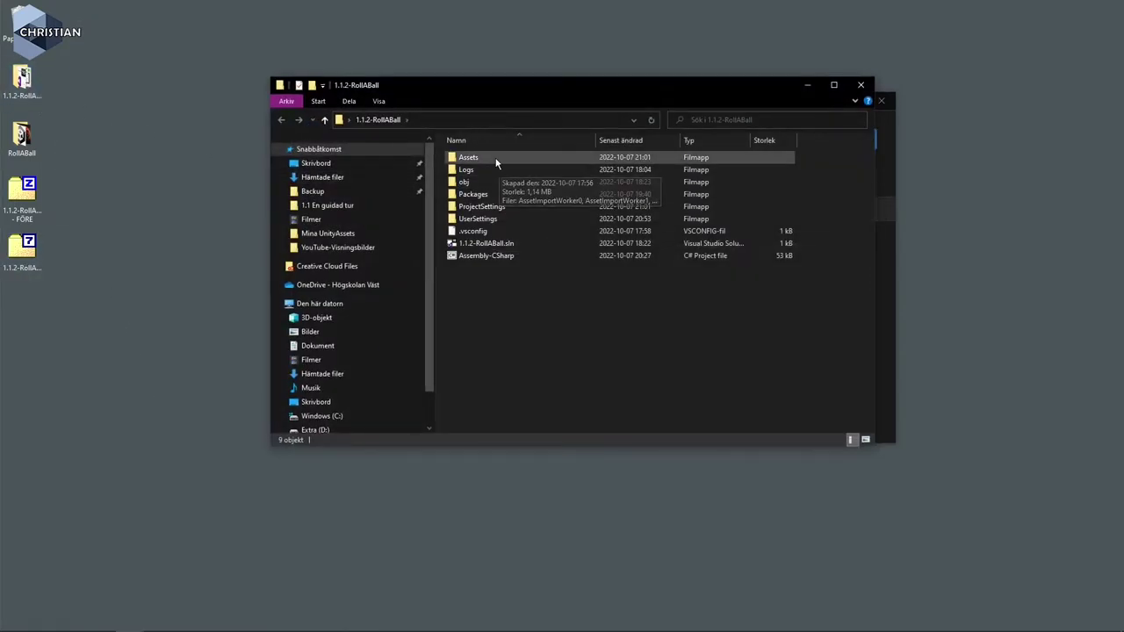
pyautogui.click(861, 85)
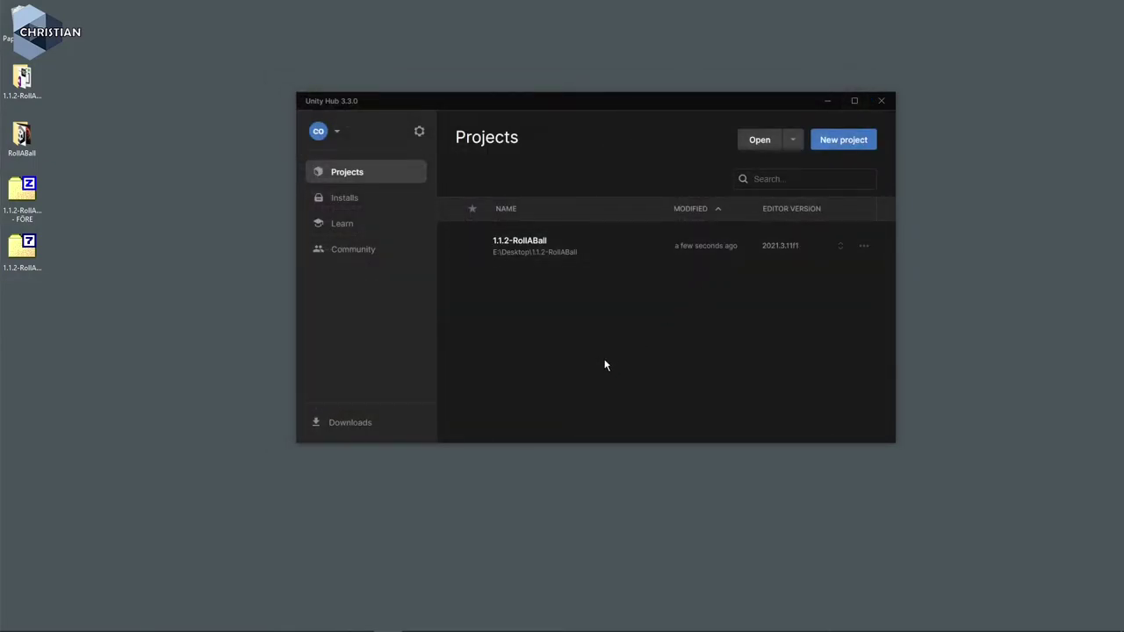
# Open the 1.1.2-RollABall project from Unity Hub and load the RollABall scene from the Scenes folder
pyautogui.click(514, 258)
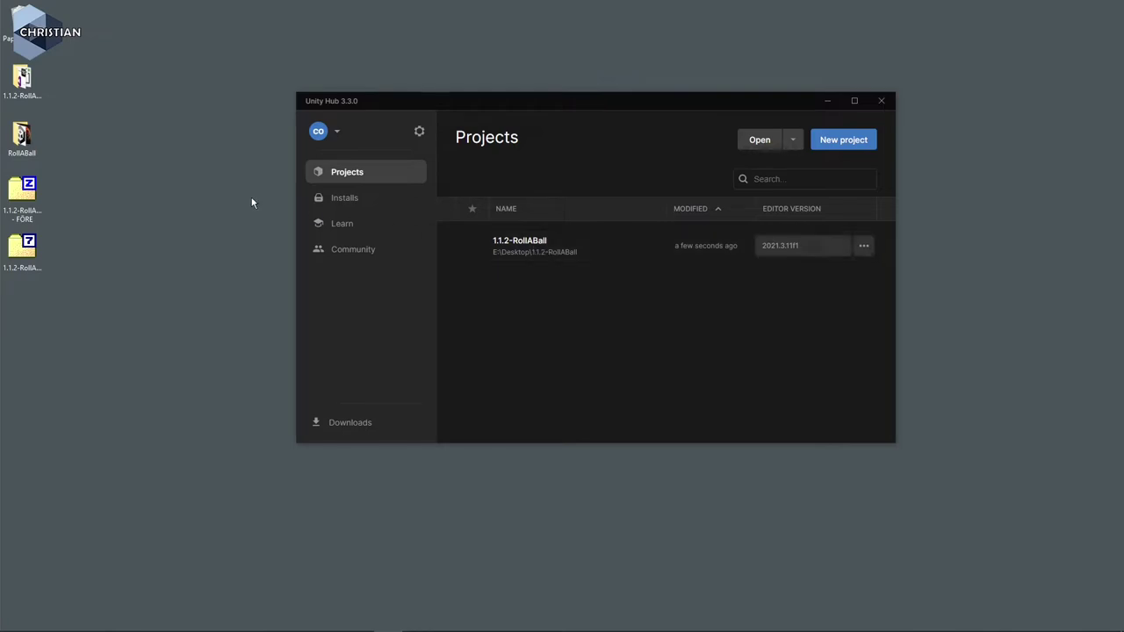
pyautogui.click(527, 248)
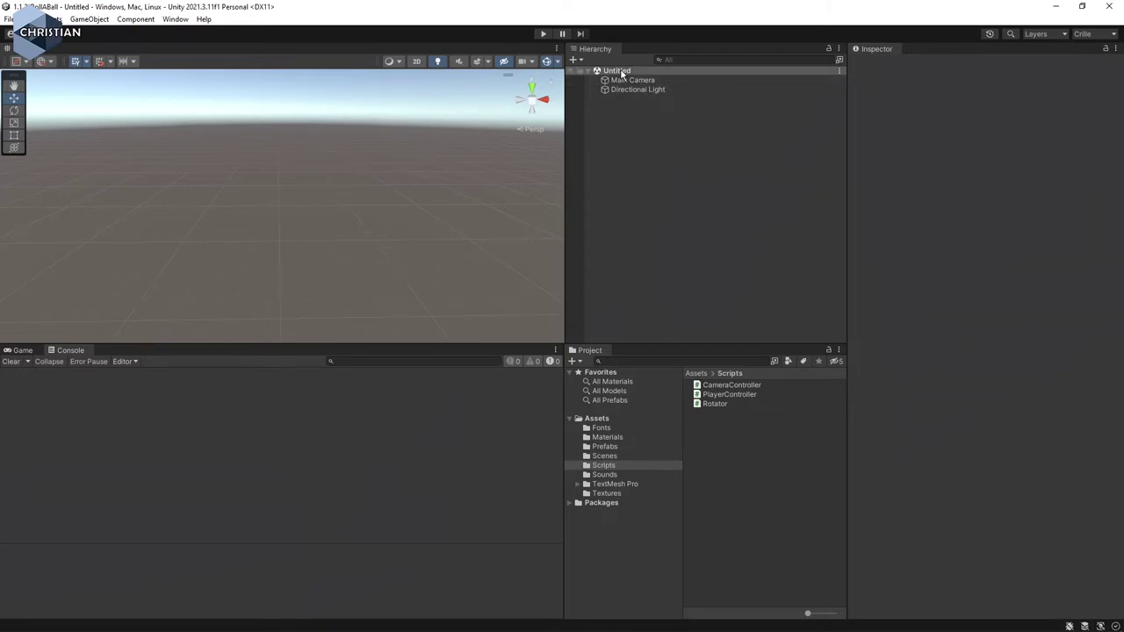
pyautogui.click(605, 457)
pyautogui.doubleClick(716, 384)
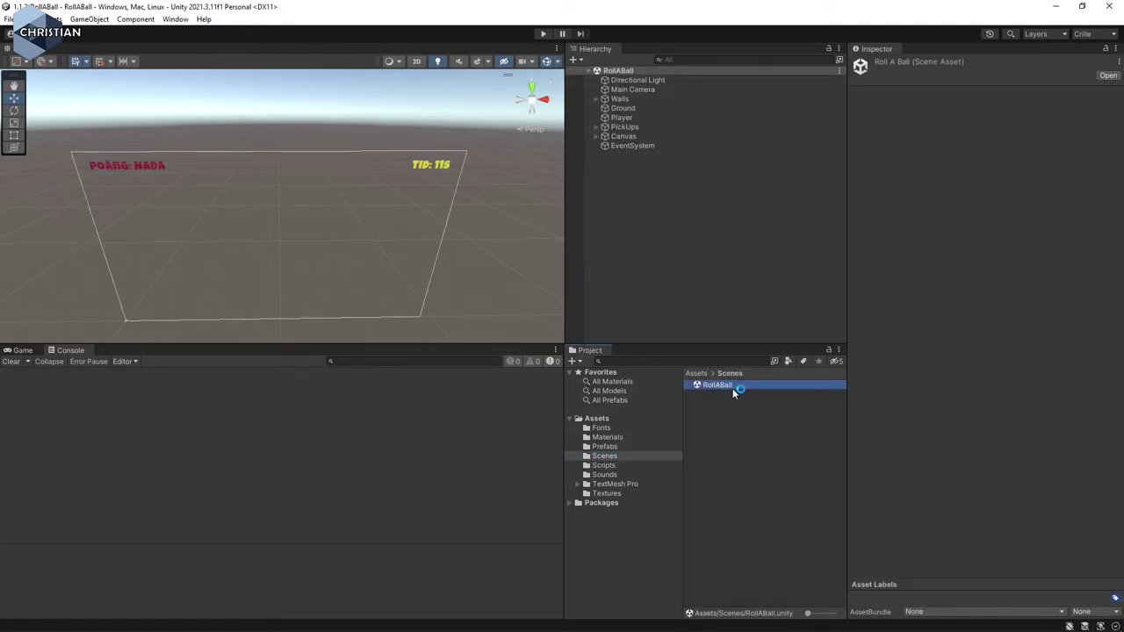
# Frame the Player ball in the Scene view to check that the level's objects and materials are intact
pyautogui.click(625, 118)
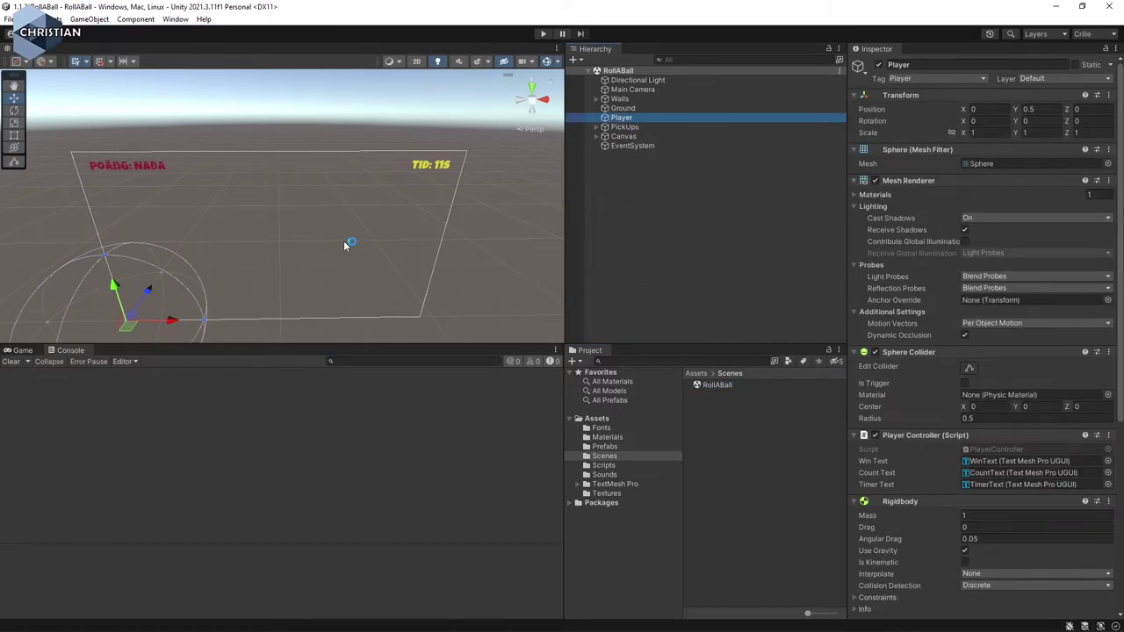
pyautogui.press('f')
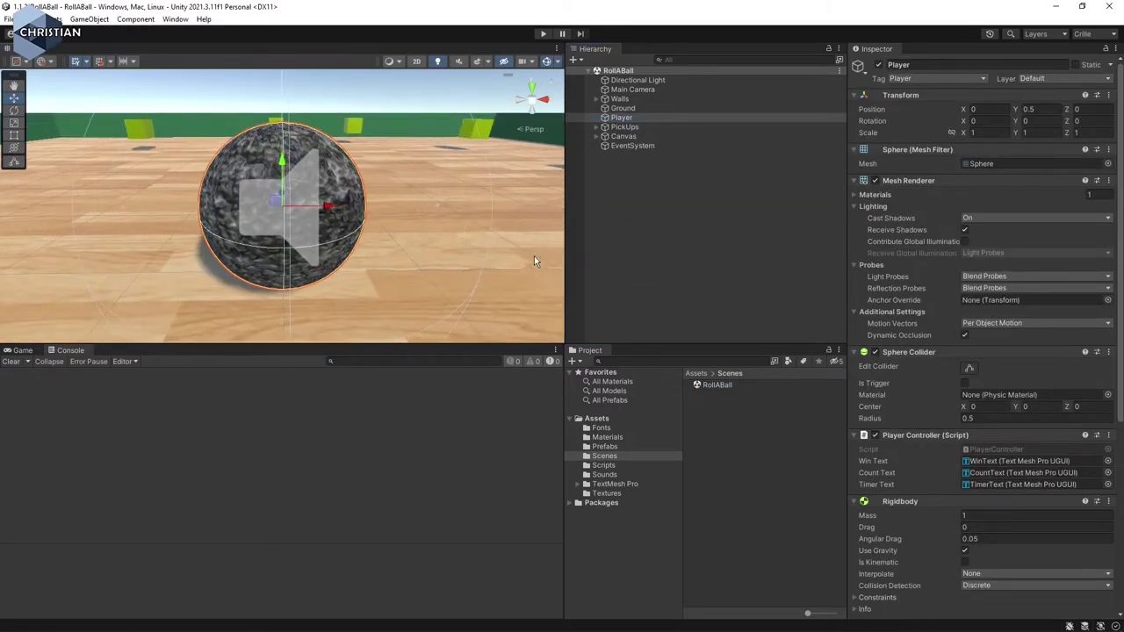
pyautogui.click(549, 235)
pyautogui.scroll(-3, 439, 237)
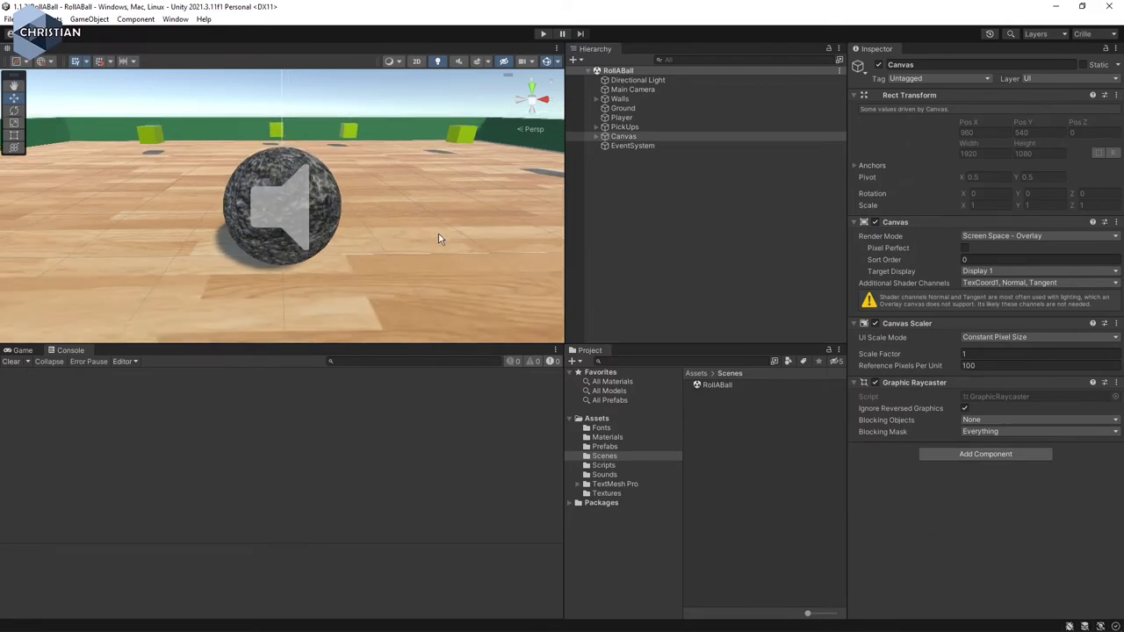
# Play-test the RollABall scene by rolling the ball around to collect pickups, and stop play mode
pyautogui.click(544, 34)
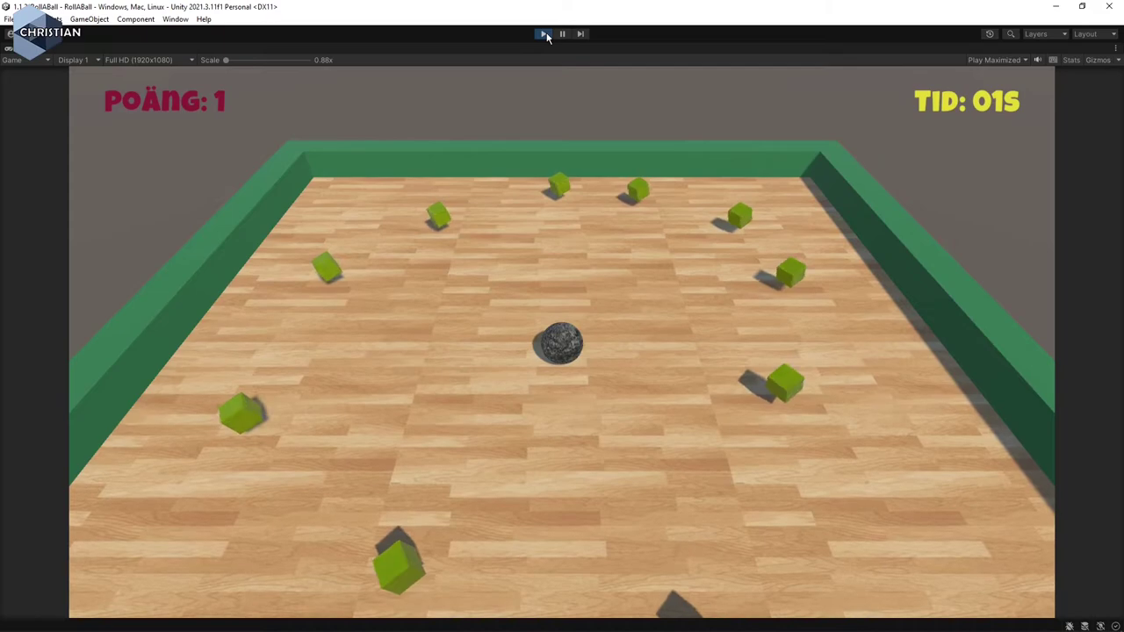
pyautogui.press('Left')
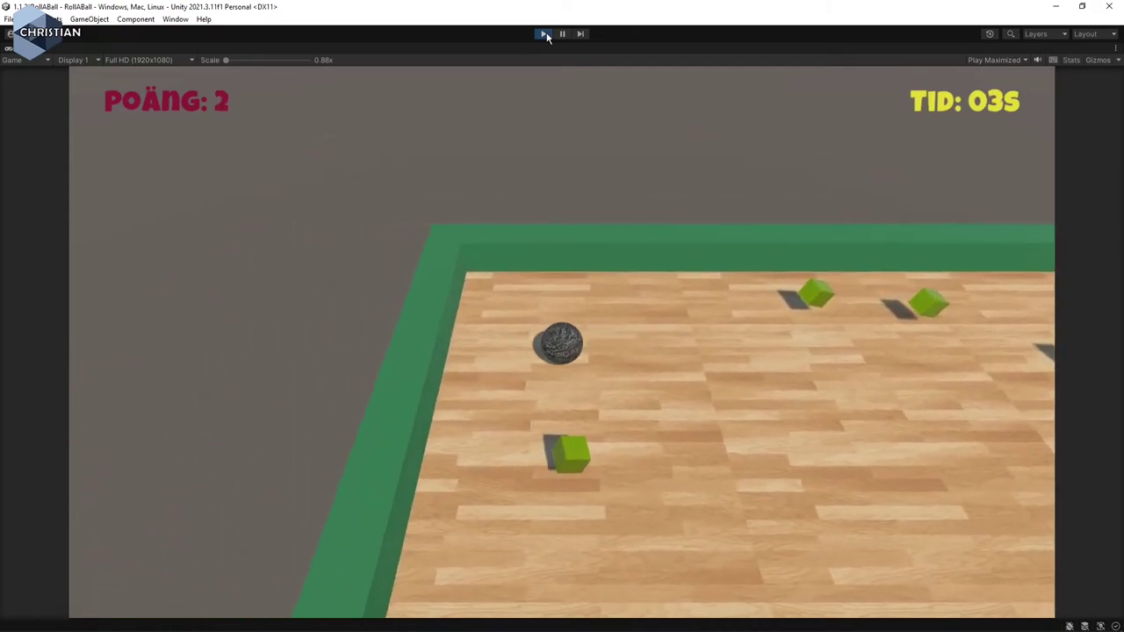
pyautogui.press('Up')
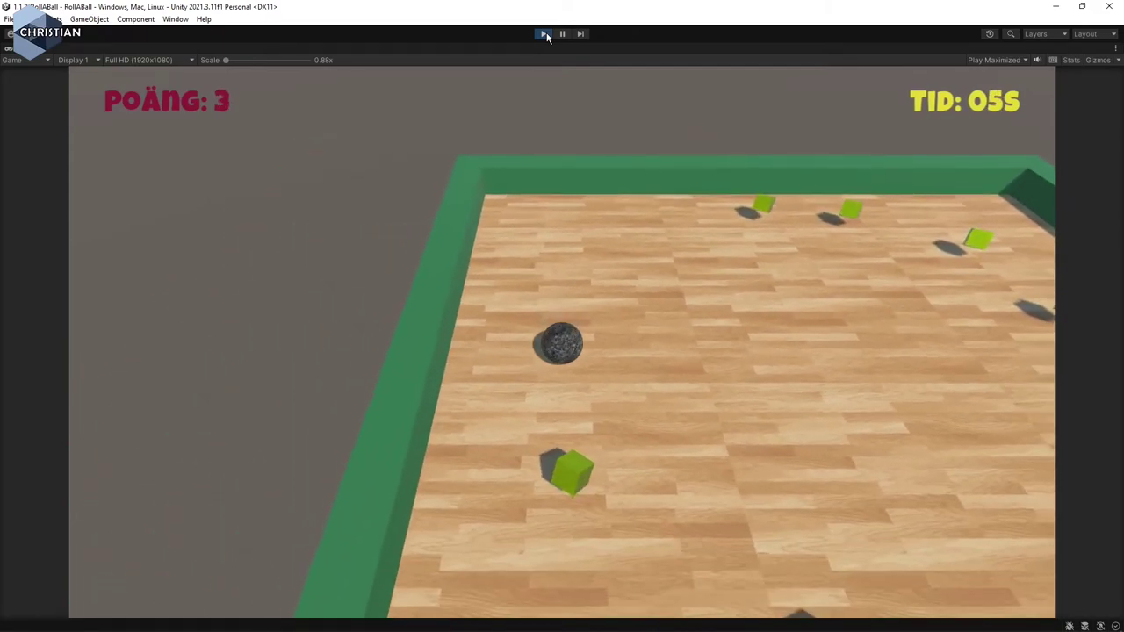
pyautogui.press('Down')
pyautogui.press('Right')
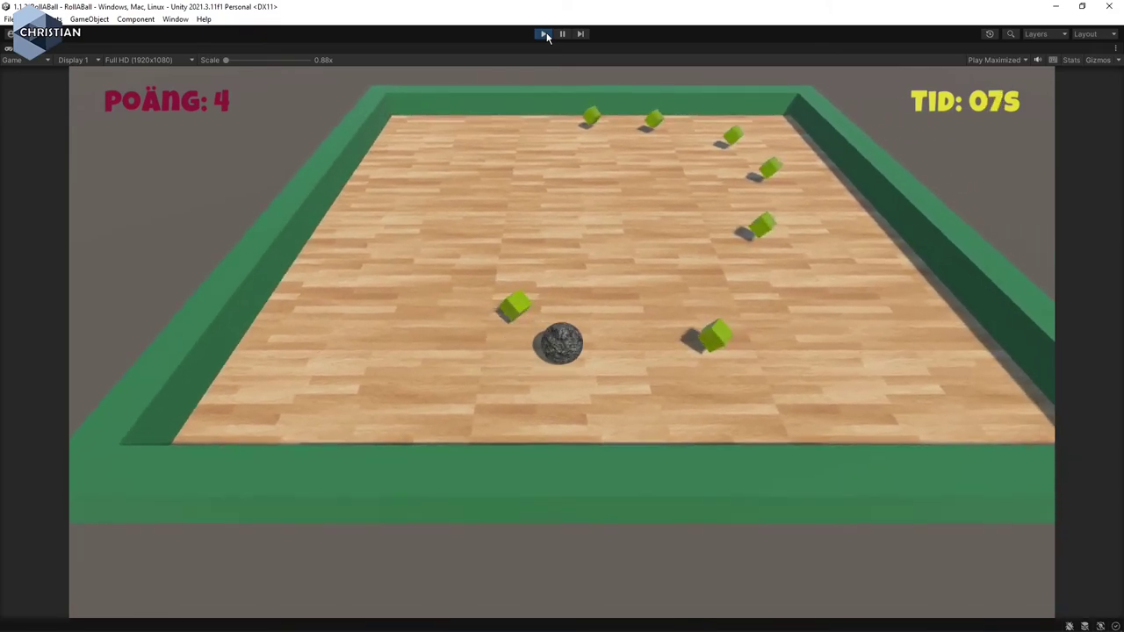
pyautogui.click(544, 35)
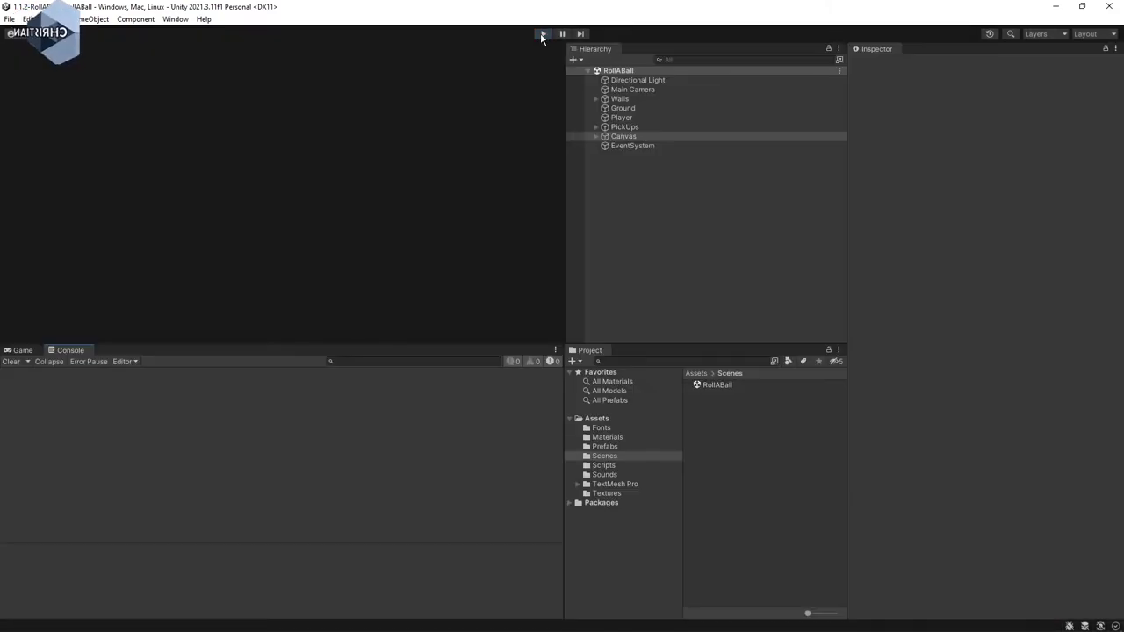